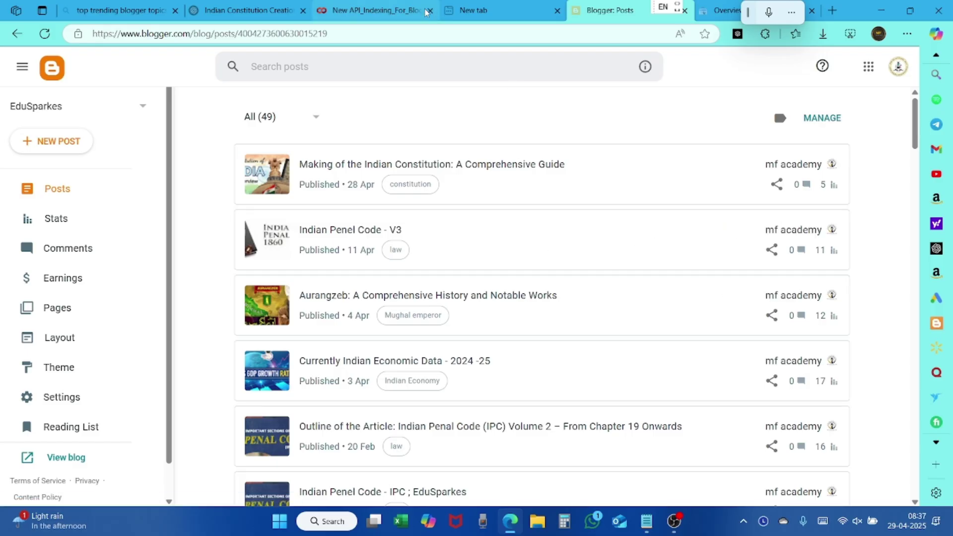
Switch to the Colab indexing notebook, run the Connect Your Google Drive cell and grant Drive access with the listed Google account
left_click(372, 10)
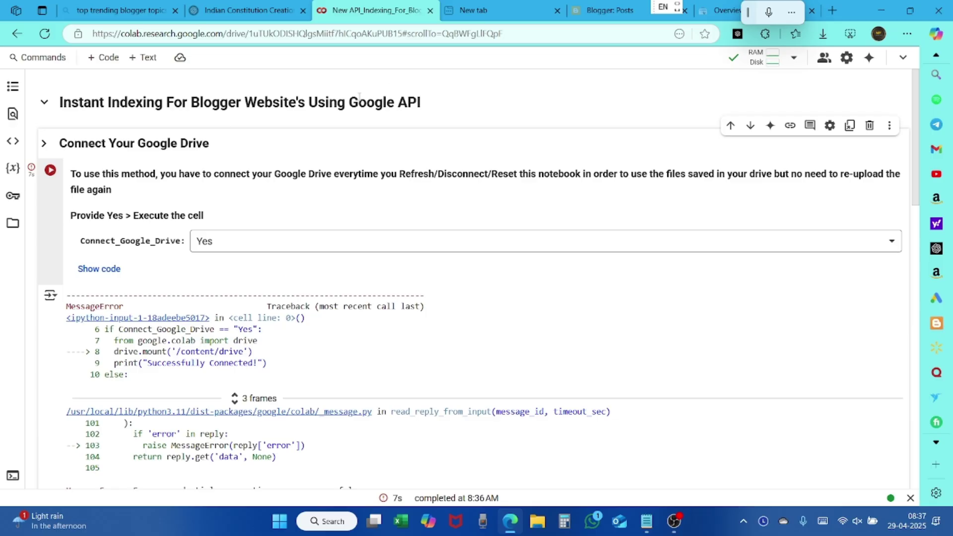
mouse_move(375, 126)
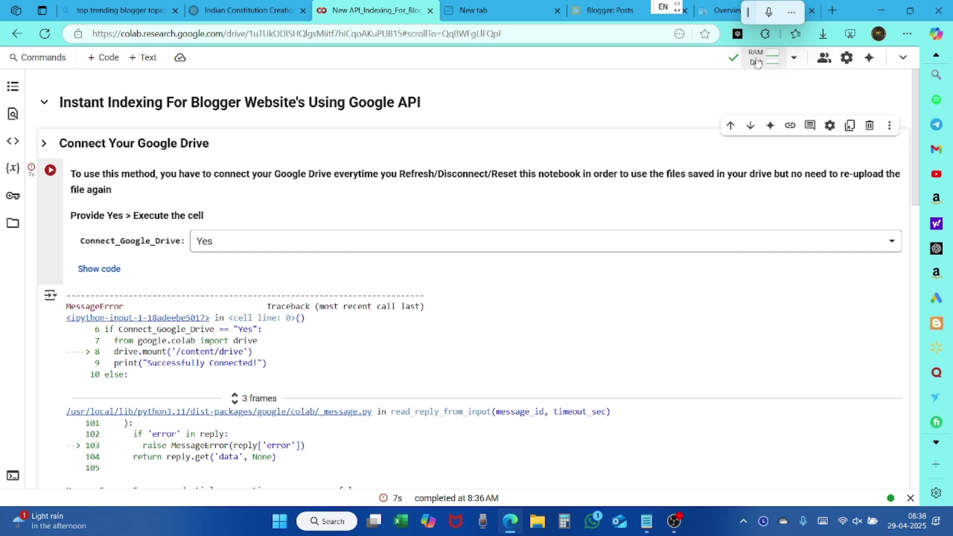
mouse_move(754, 61)
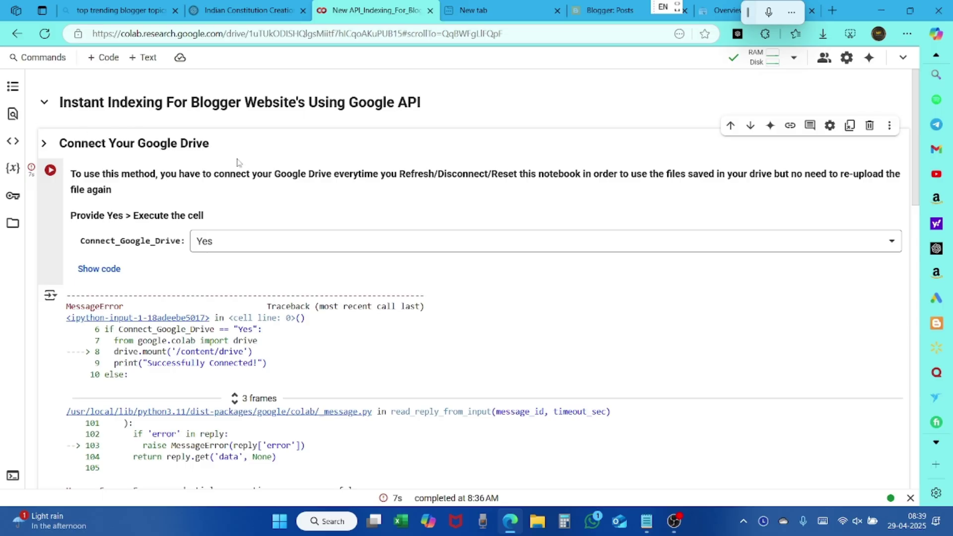
left_click(51, 175)
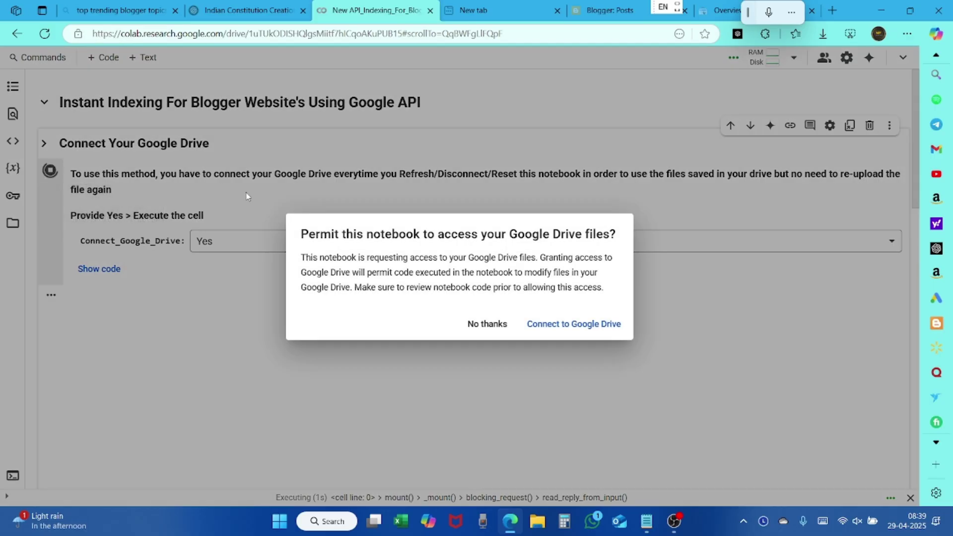
left_click(573, 335)
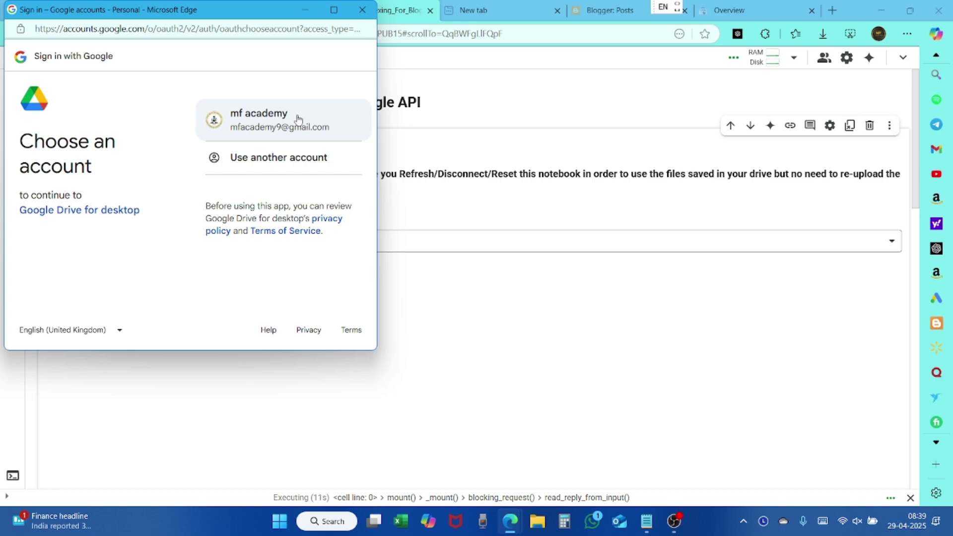
left_click(298, 120)
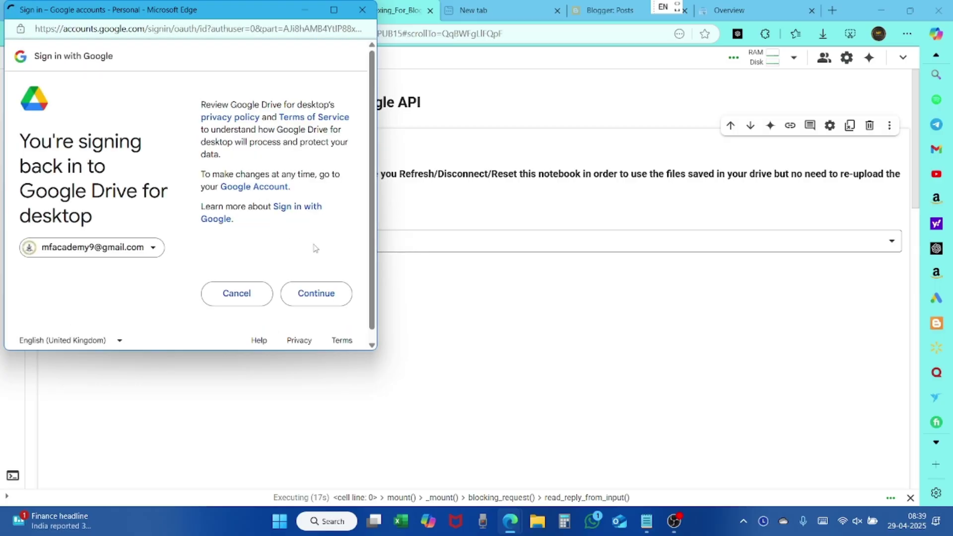
left_click(309, 293)
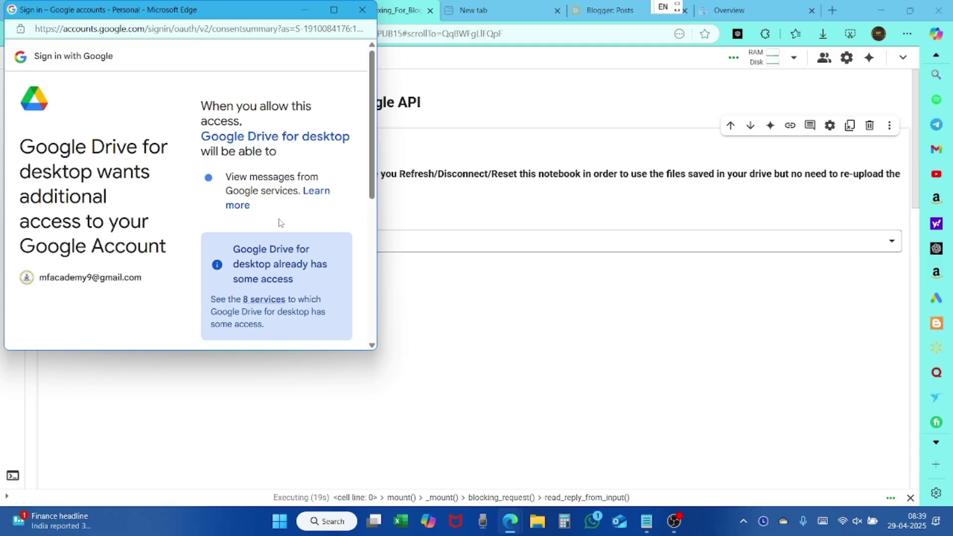
scroll(326, 327, "down", 5)
left_click(322, 284)
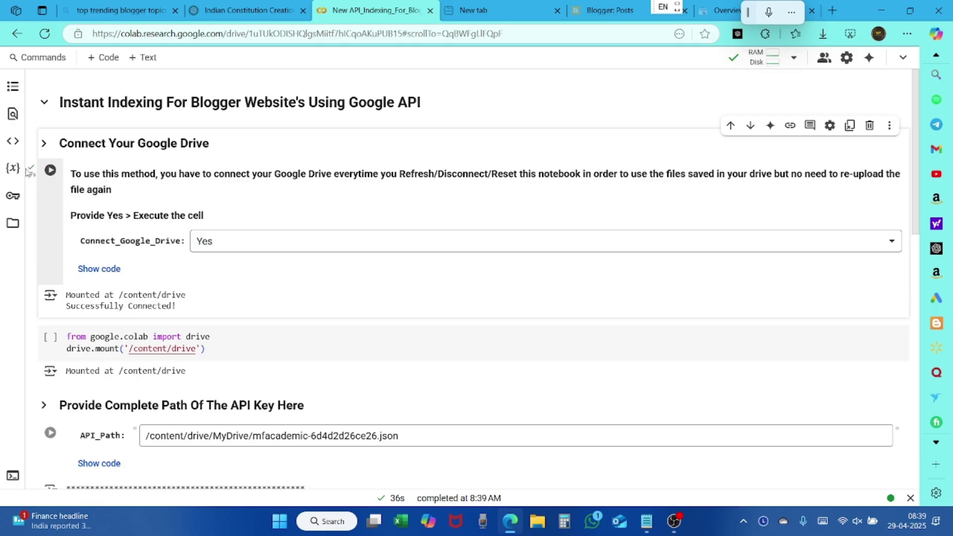
Run the Provide Complete Path Of The API Key Here cell with the existing path, and close the Files browser
scroll(151, 206, "down", 4)
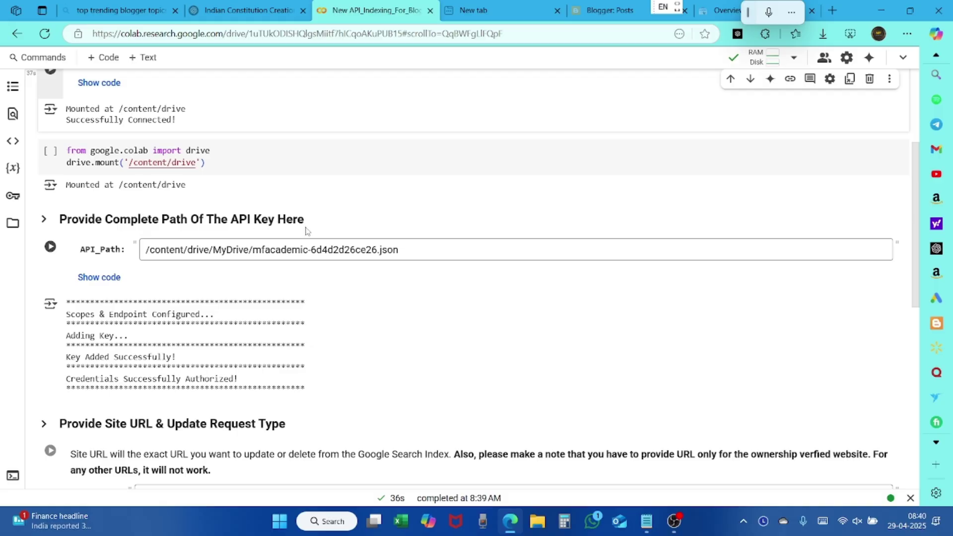
left_click(7, 237)
left_click(237, 247)
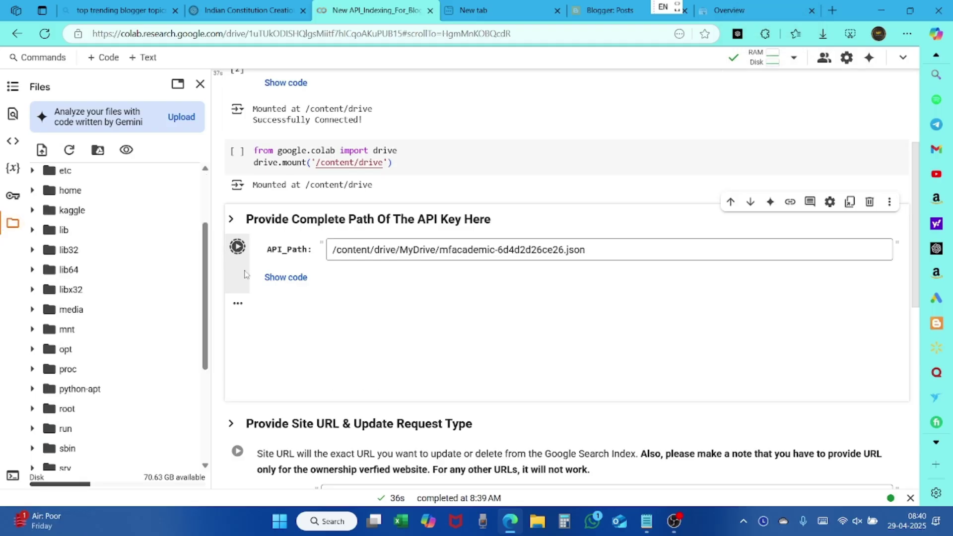
left_click(201, 85)
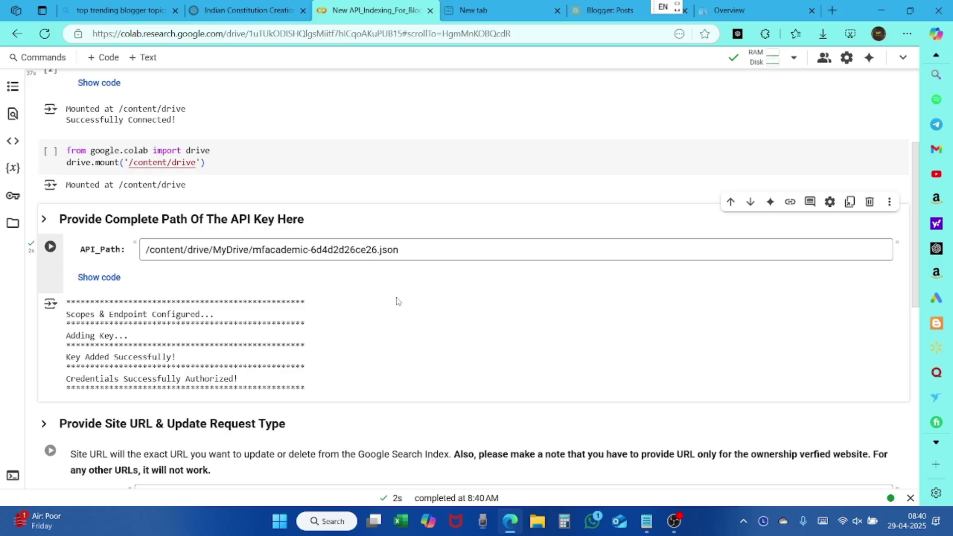
Switch to Blogger and copy the share link of the post "Making of the Indian Constitution: A Comprehensive Guide"
scroll(435, 301, "down", 4)
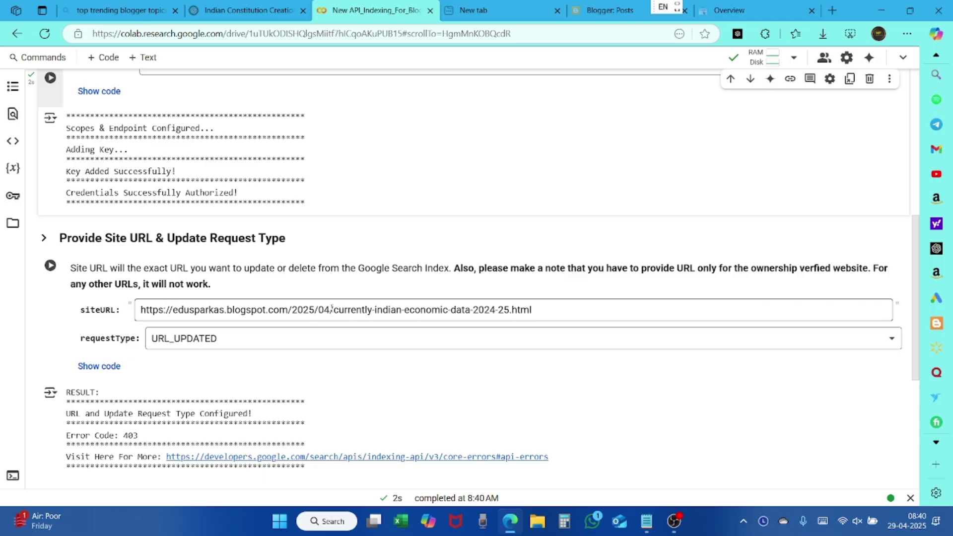
left_click(610, 10)
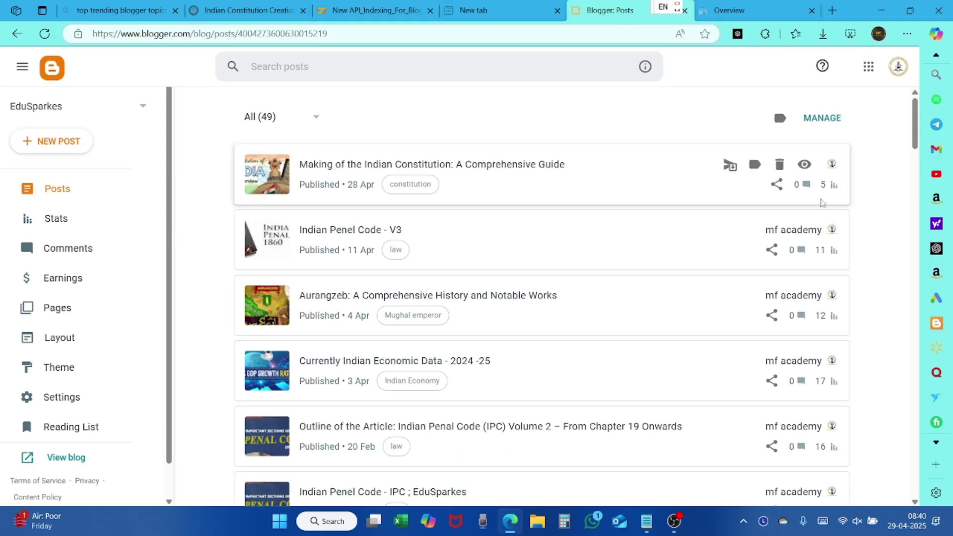
left_click(698, 215)
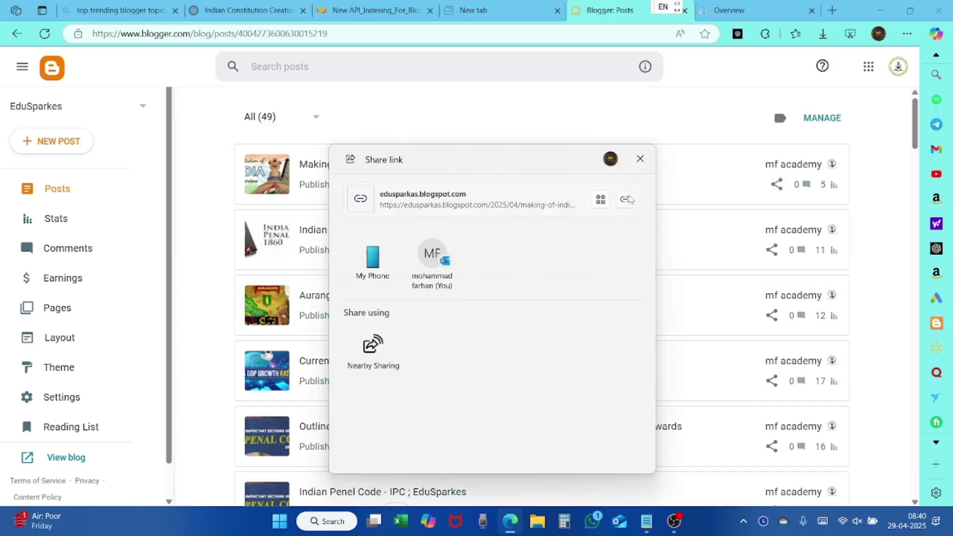
left_click(627, 199)
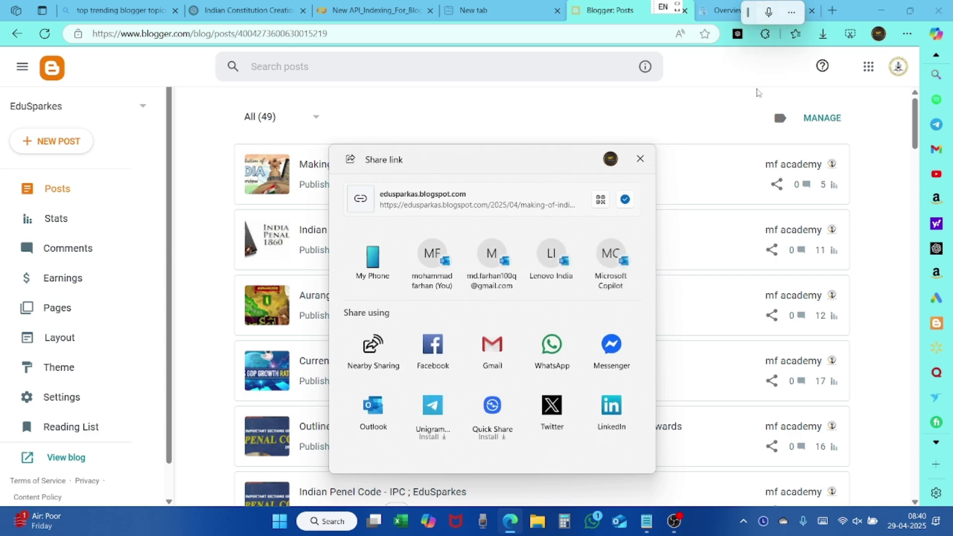
left_click(640, 159)
left_click(373, 10)
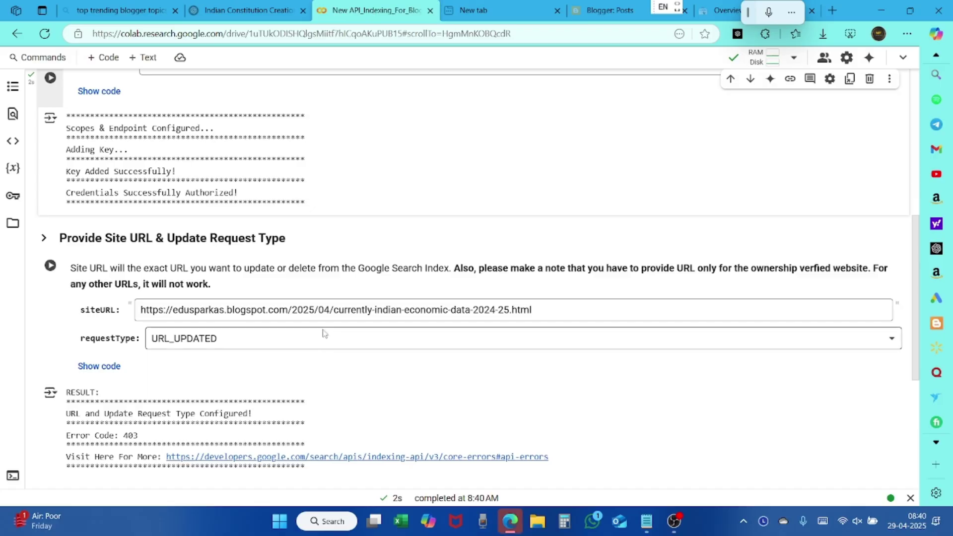
left_click(383, 310)
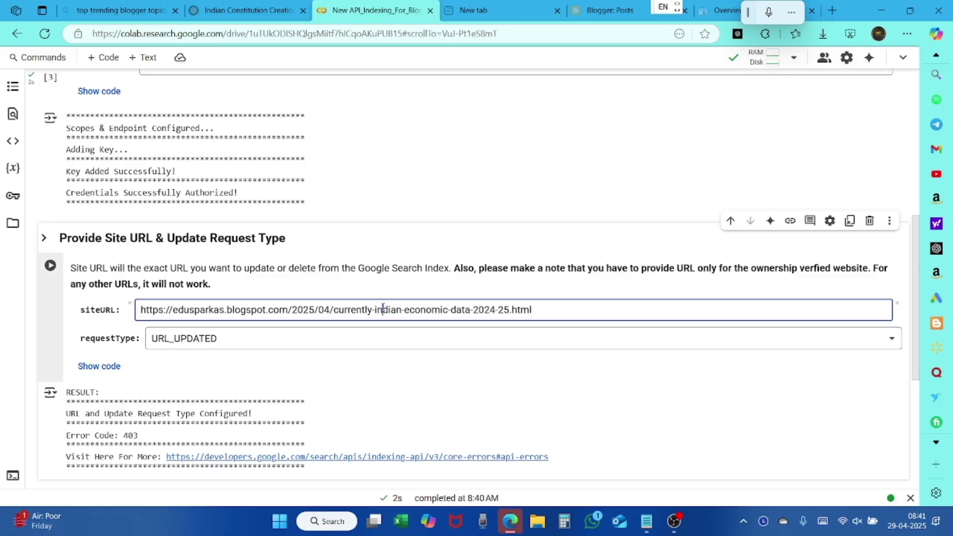
key("ctrl+a")
type("https://edusparkas.blogspot.com/2025/04/making-of-indian-constitution.html")
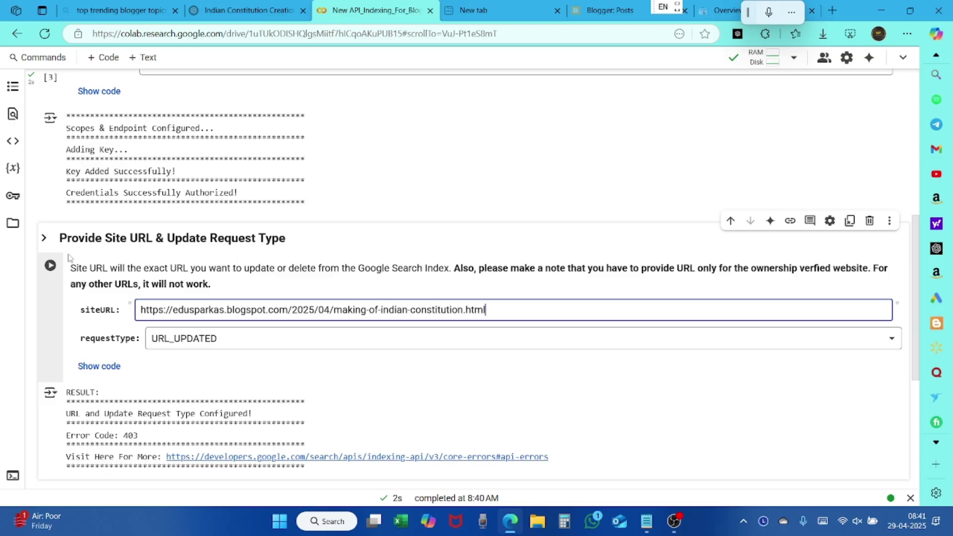
left_click(49, 272)
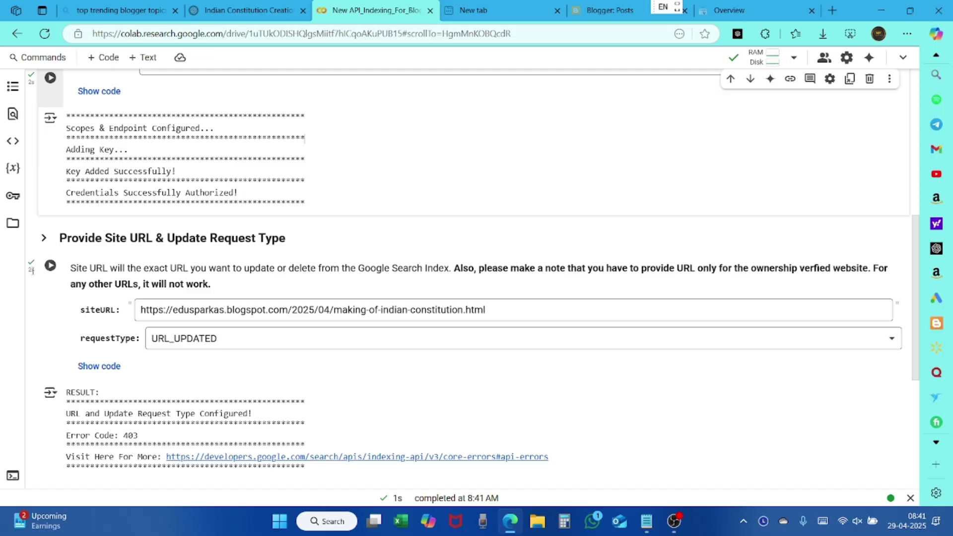
scroll(355, 222, "up", 10)
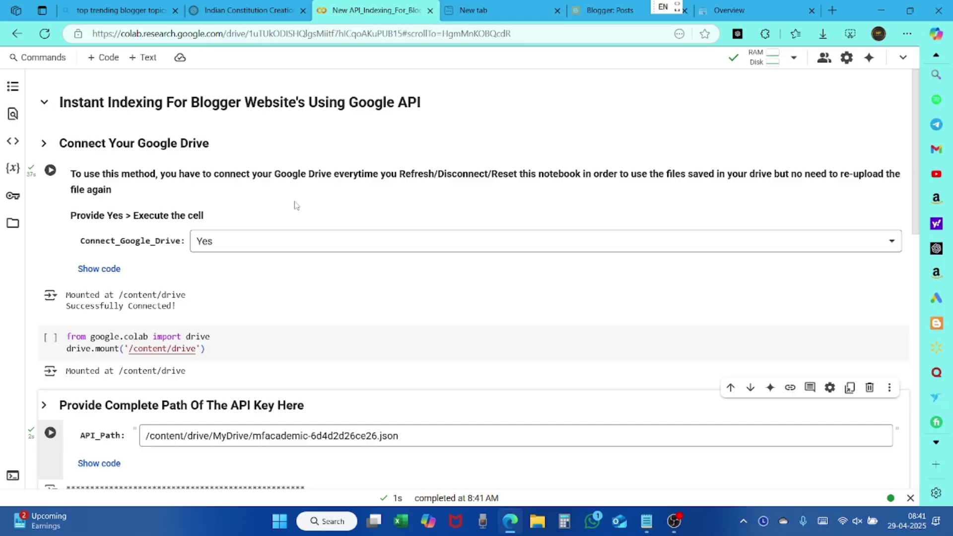
scroll(102, 214, "down", 4)
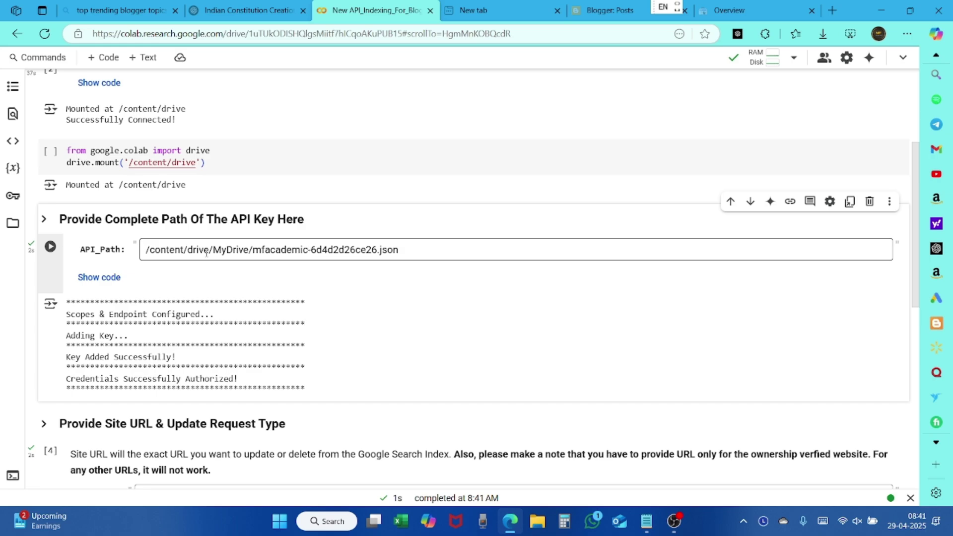
scroll(206, 252, "down", 8)
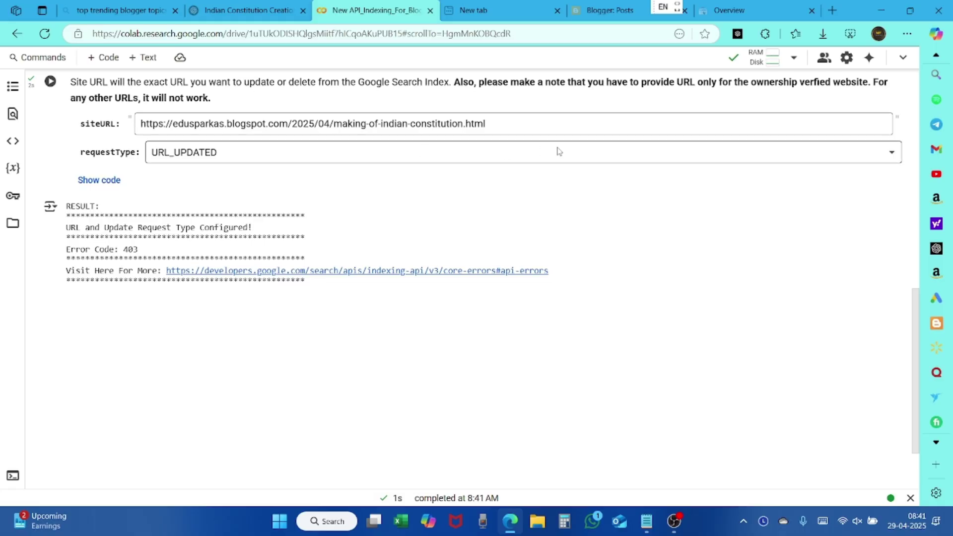
scroll(559, 151, "up", 15)
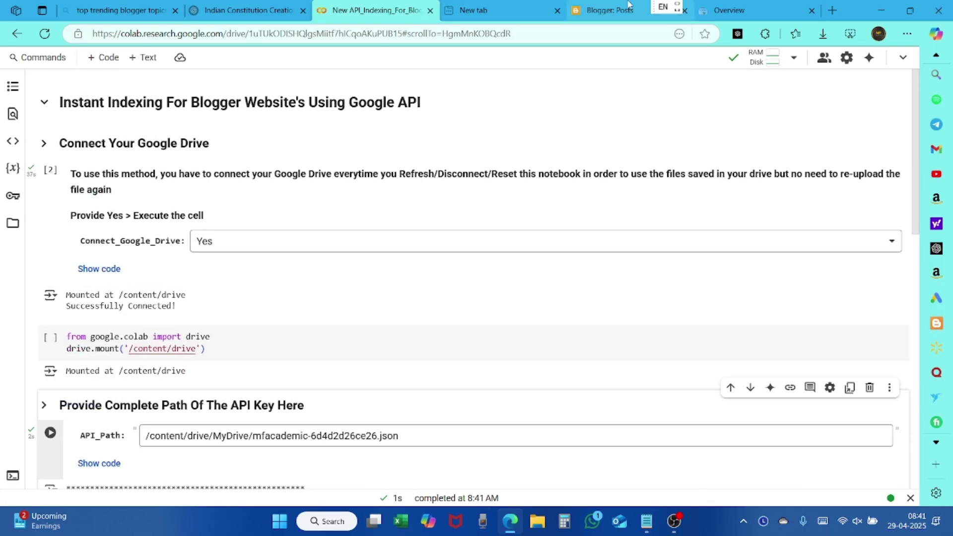
Return to Blogger, reopen the share link dialog of the post about making the Indian Constitution, and close it
left_click(628, 6)
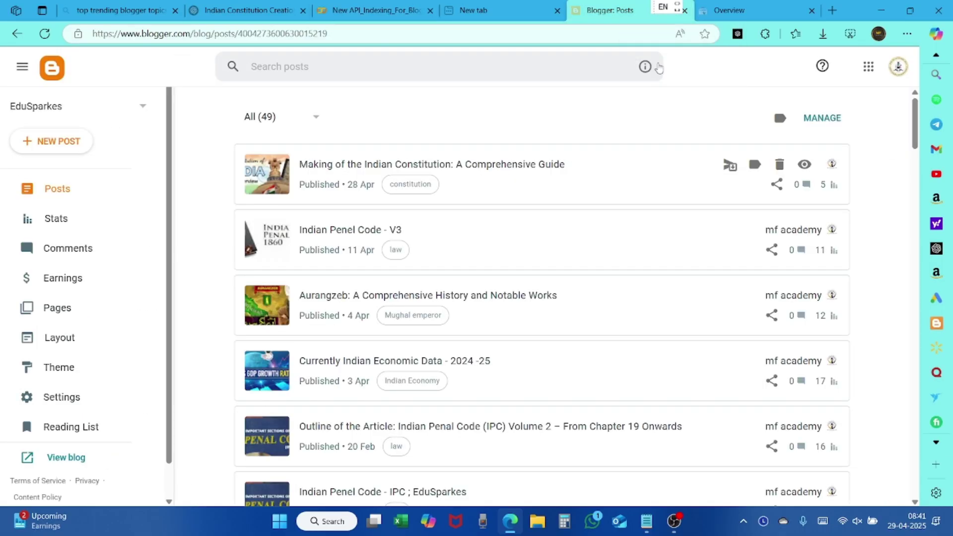
left_click(777, 184)
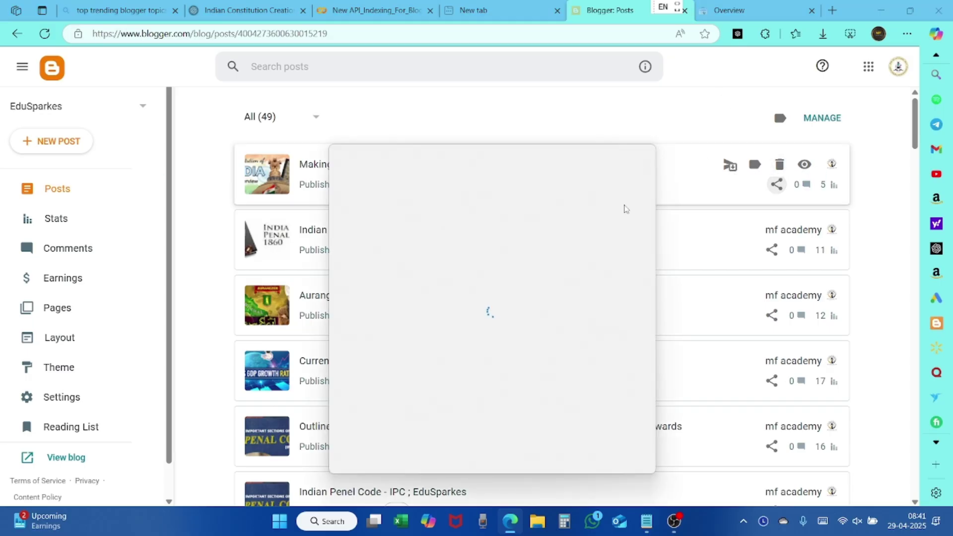
left_click(638, 157)
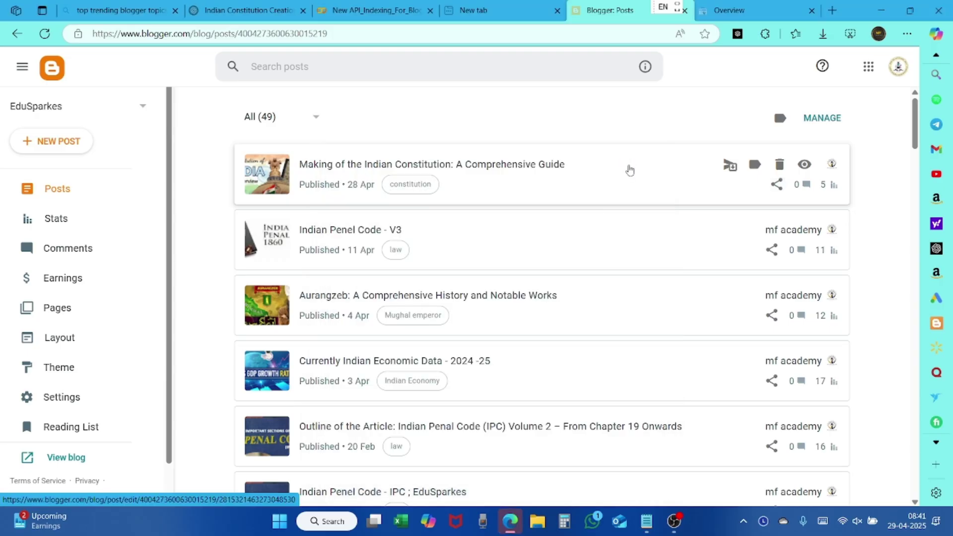
left_click(784, 6)
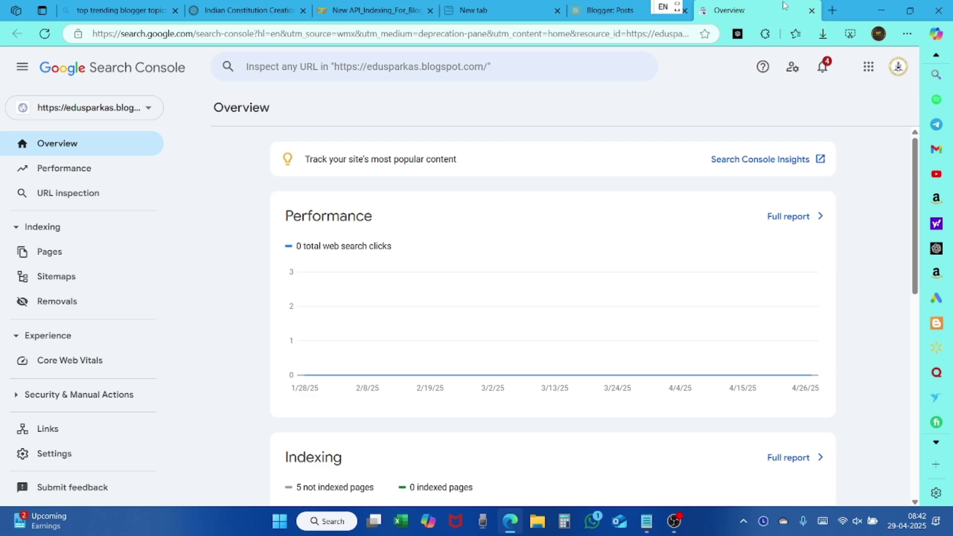
left_click(388, 63)
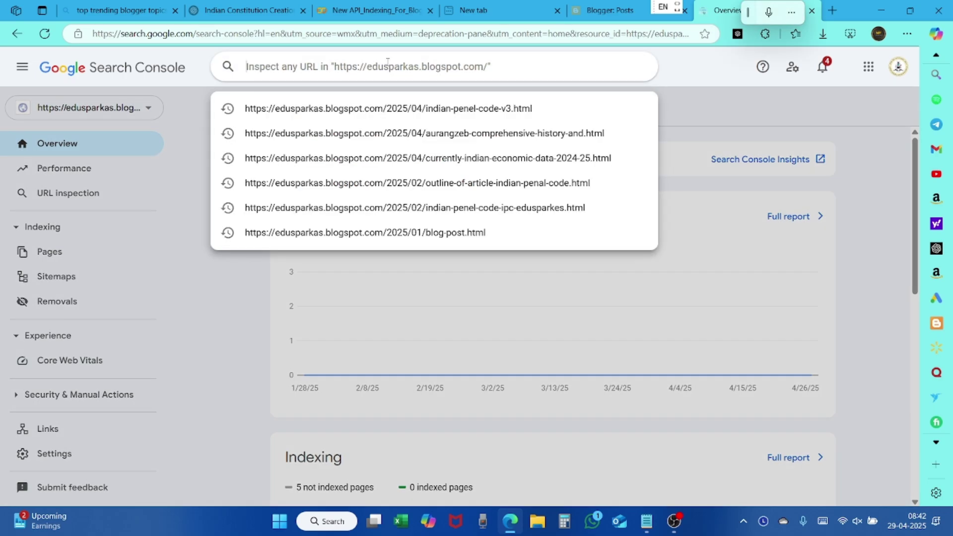
type("https://edusparkas.blogspot.com/2025/04/making-of-indian-constitution.html")
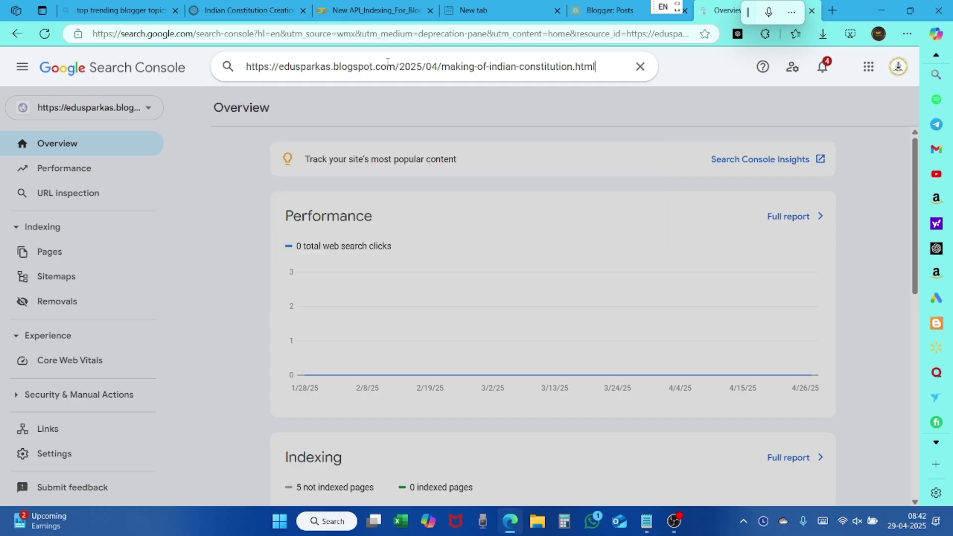
key("Return")
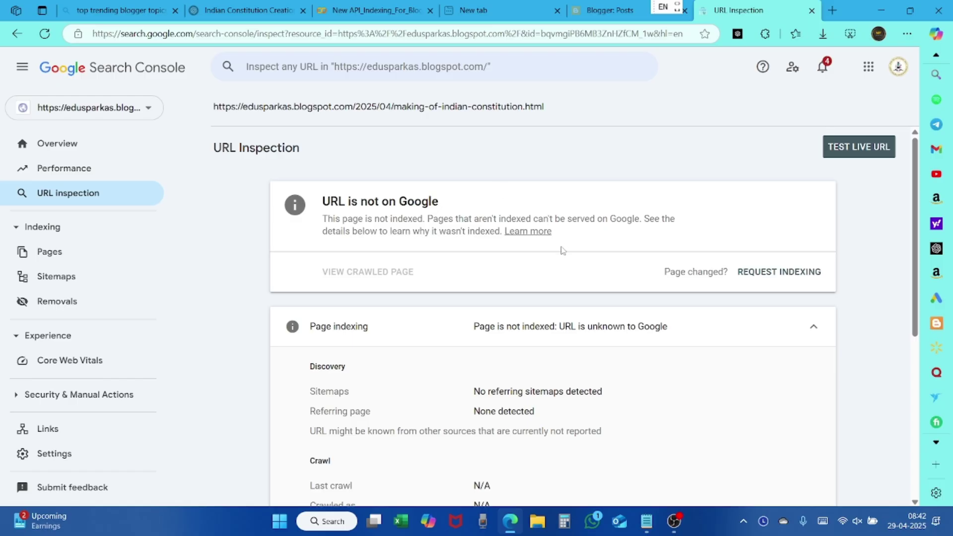
scroll(561, 251, "down", 5)
scroll(561, 251, "up", 5)
scroll(546, 232, "down", 3)
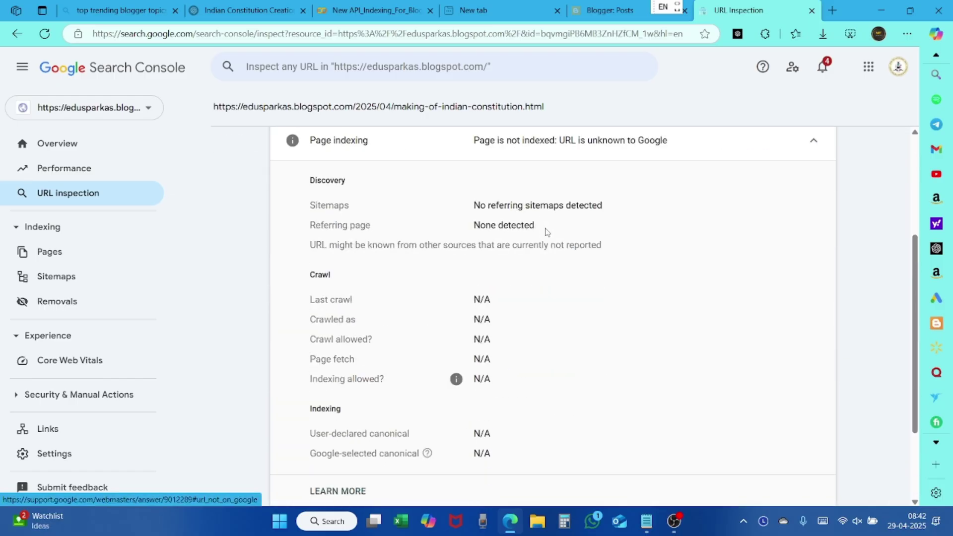
scroll(505, 193, "up", 3)
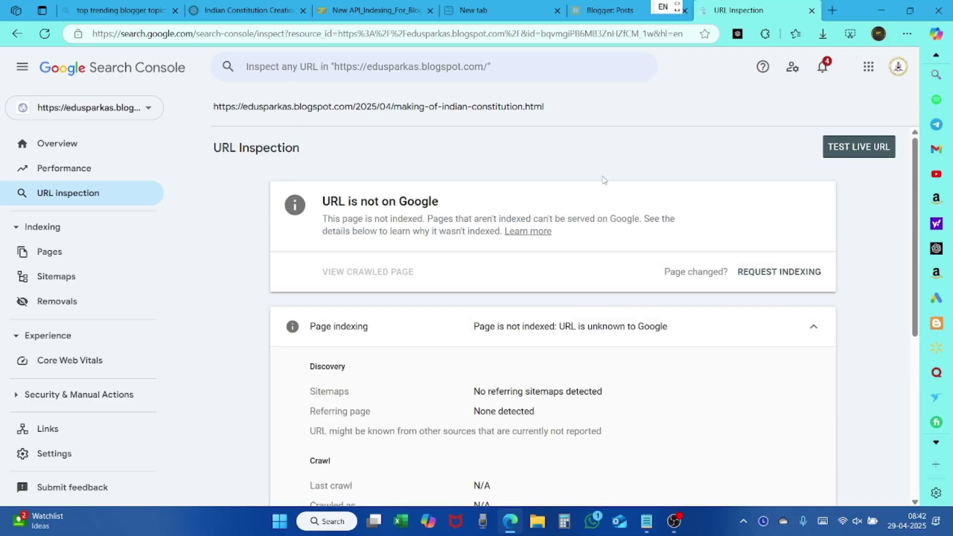
Request indexing for the inspected Indian Constitution post URL and dismiss the confirmation
left_click(758, 273)
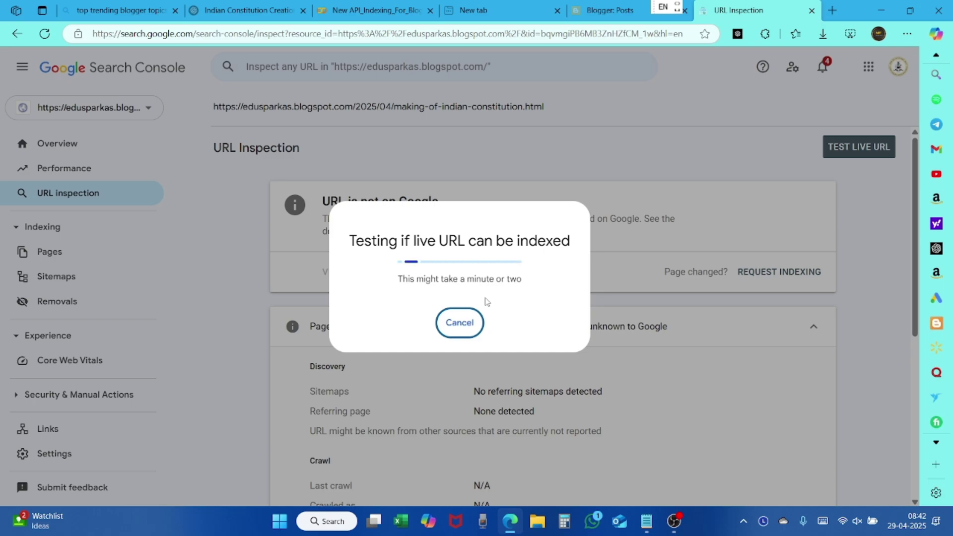
key("Escape")
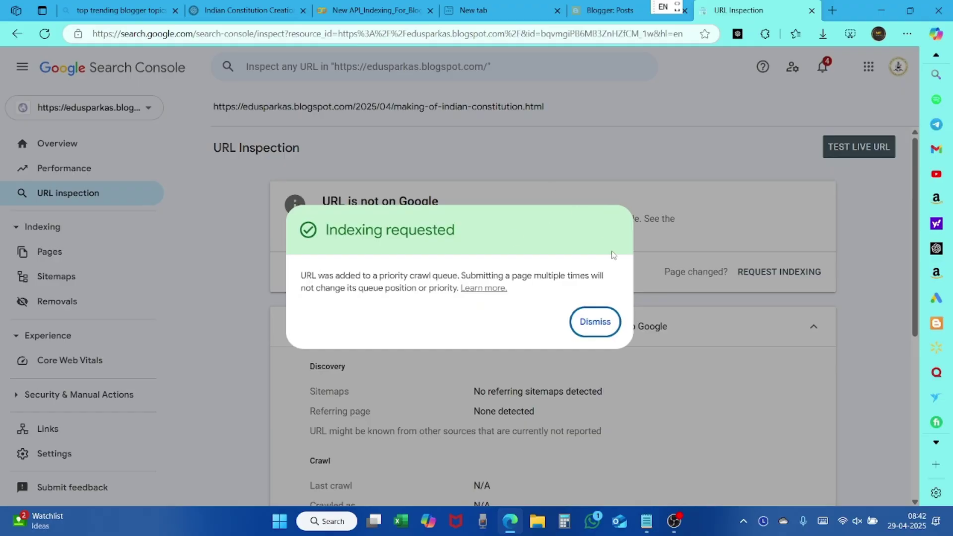
left_click(604, 314)
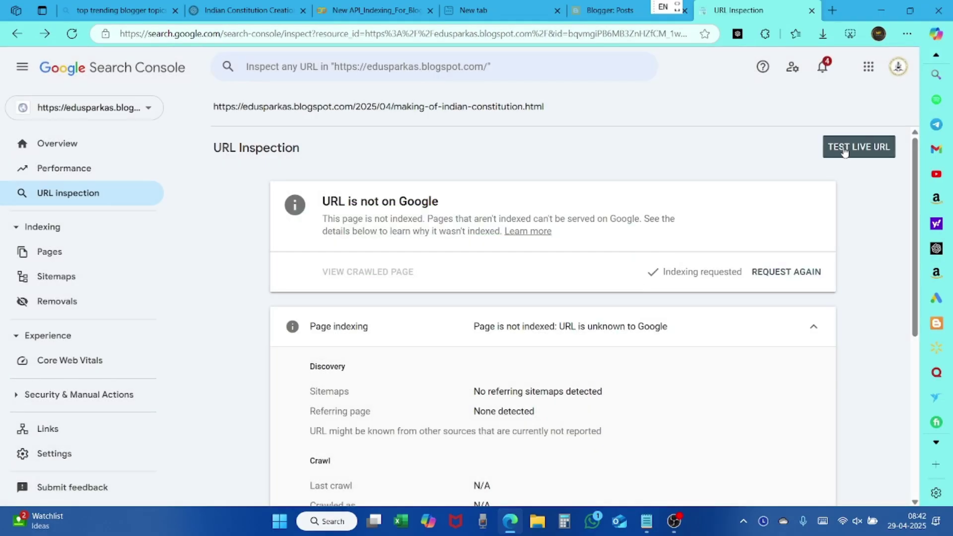
Test the live URL of the inspected Indian Constitution post, and reload the posts list in Blogger
left_click(845, 147)
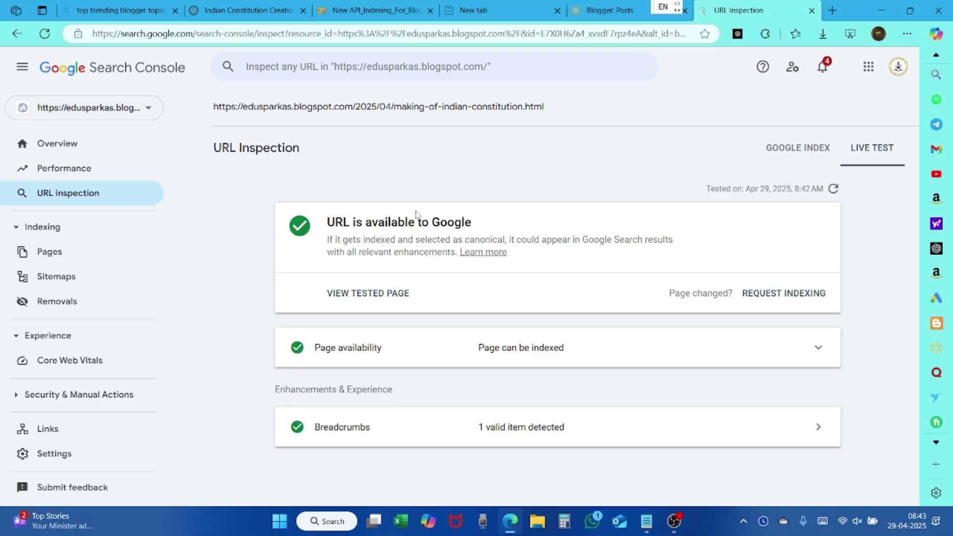
left_click(630, 9)
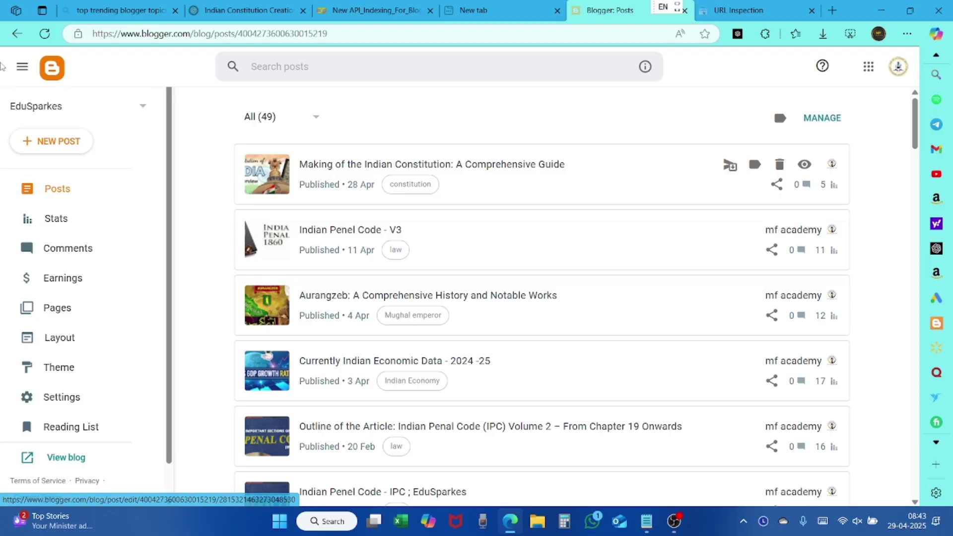
left_click(17, 33)
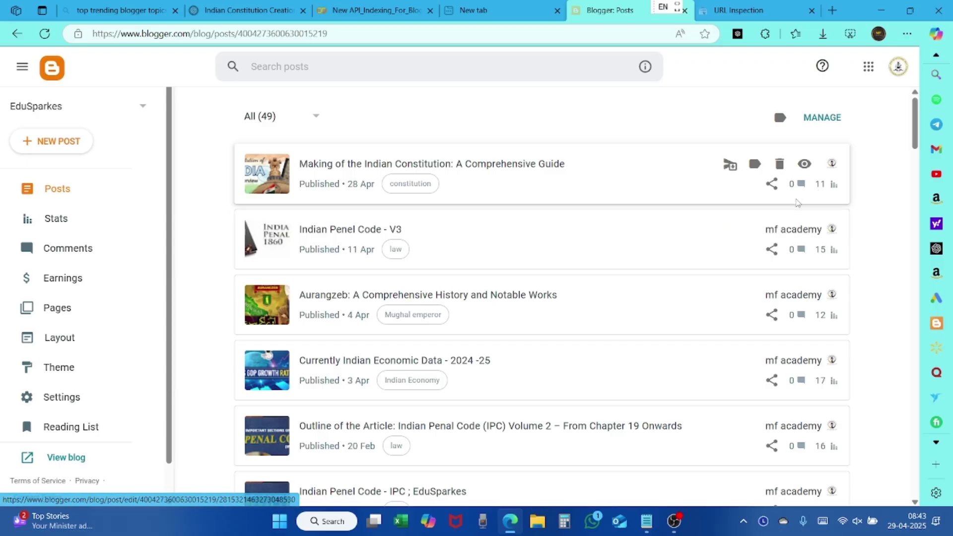
Find The Art Of Negotiation post in the posts list, copy its share link, and close the share dialog
scroll(814, 199, "down", 18)
scroll(795, 202, "down", 4)
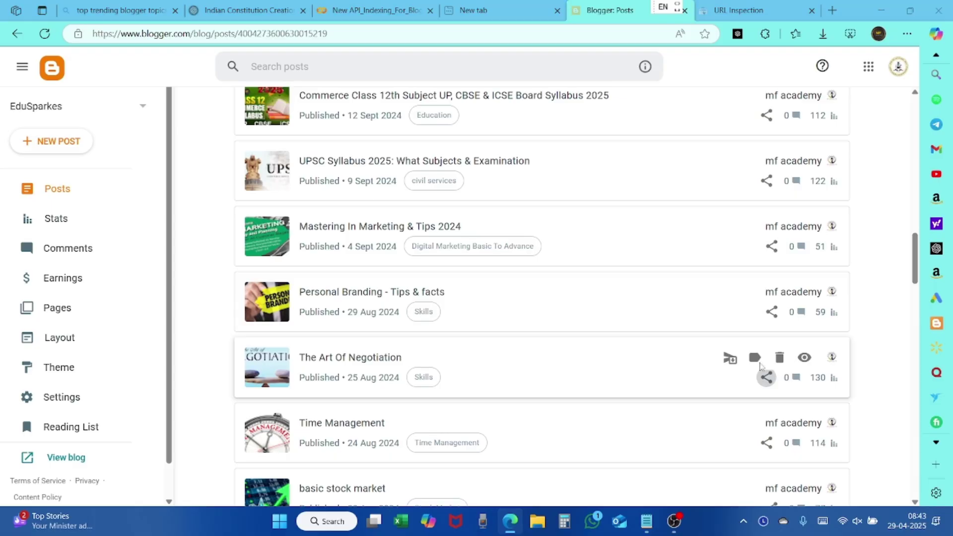
left_click(766, 378)
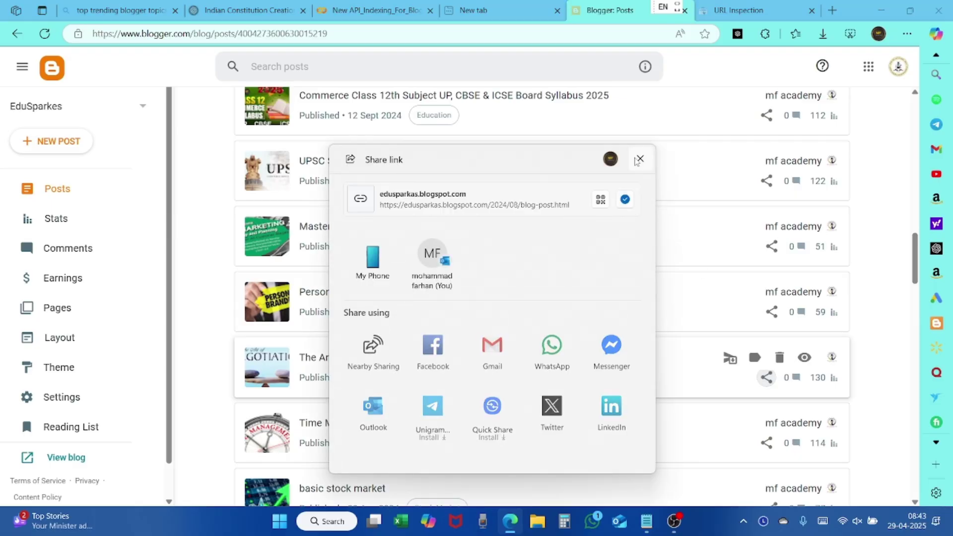
left_click(640, 159)
left_click(749, 7)
left_click(395, 64)
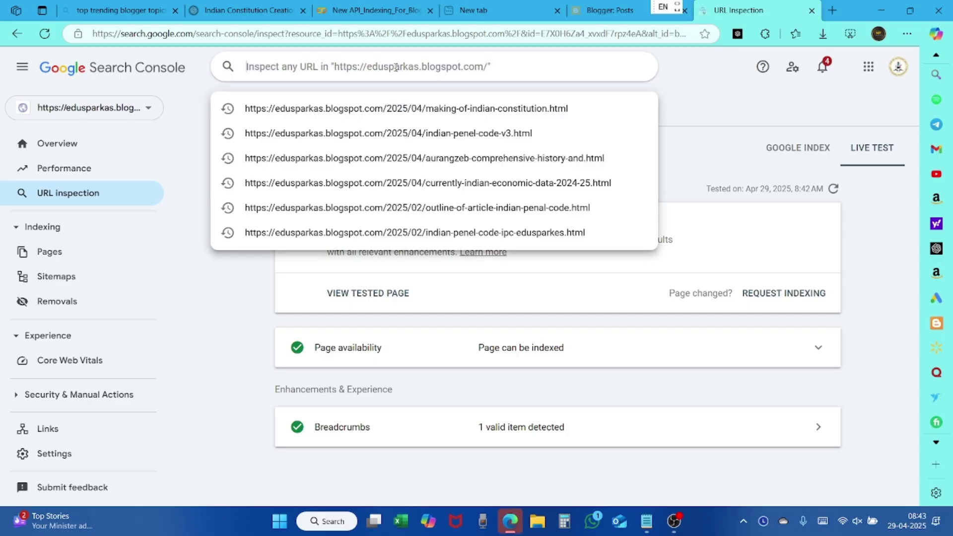
type("https://edusparkas.blogspot.com/2024/08/blog-post.html")
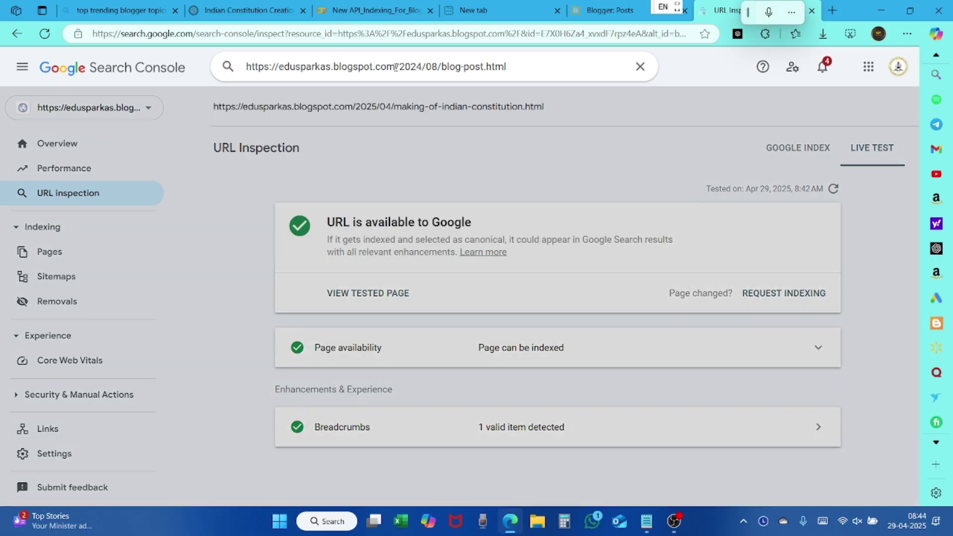
key("Return")
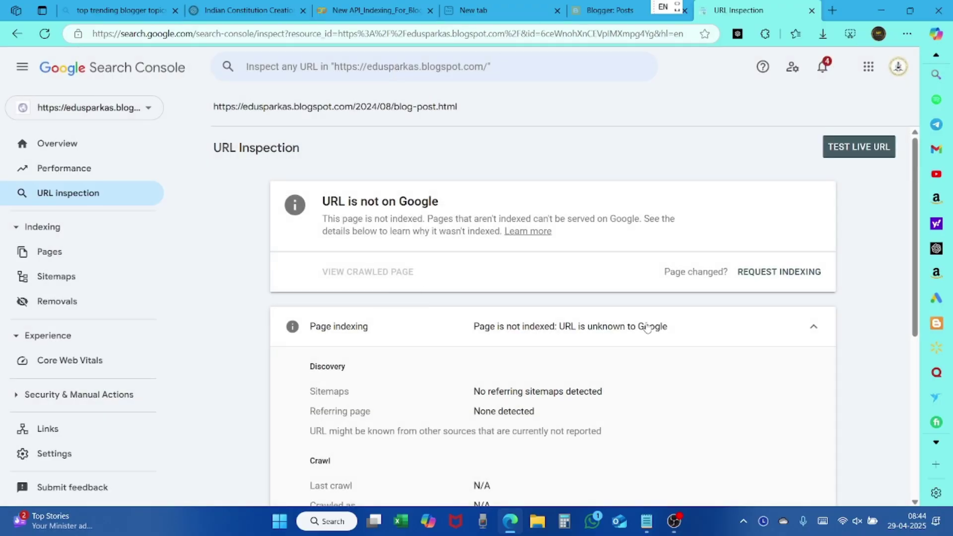
scroll(644, 325, "down", 5)
scroll(513, 261, "up", 5)
Return to Blogger, look through the view counts in the posts list, and open the blog's stats
mouse_move(598, 4)
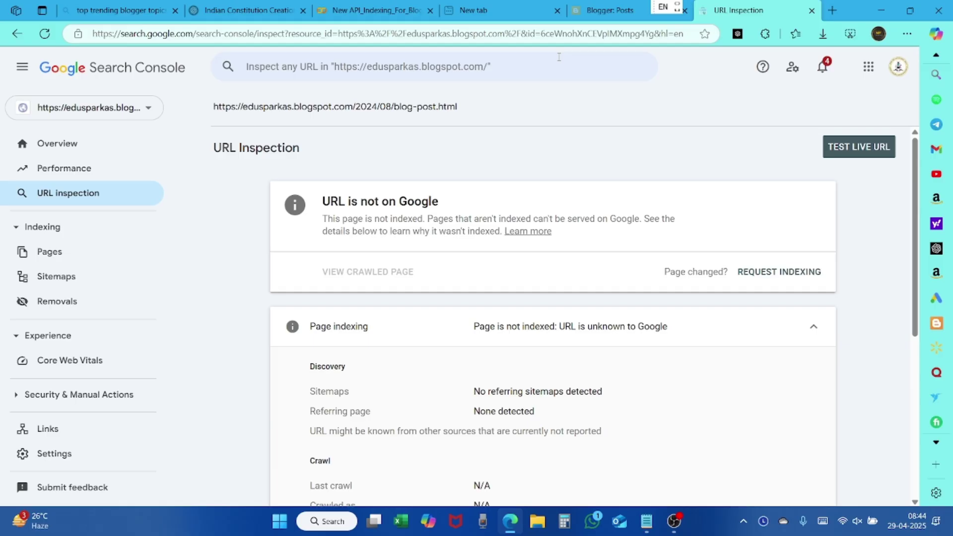
left_click(621, 4)
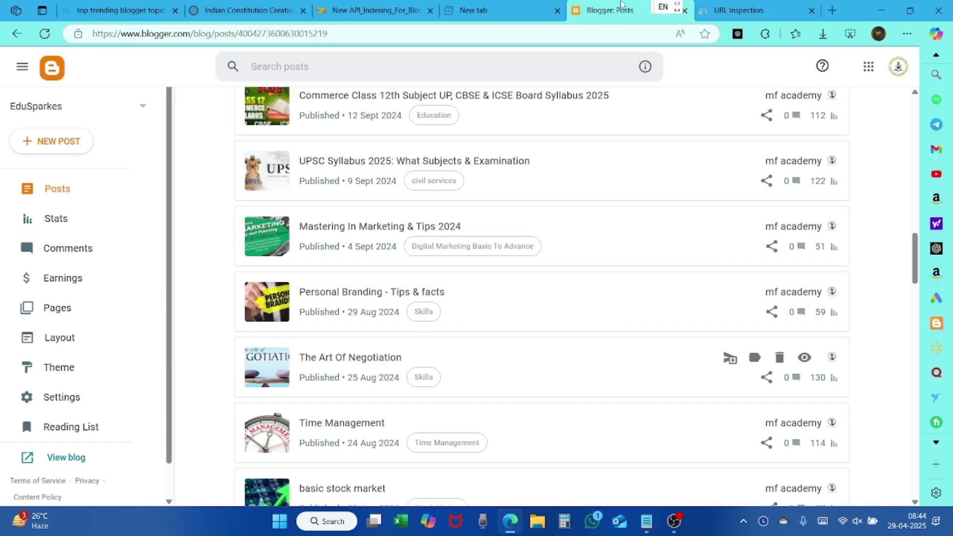
scroll(627, 156, "up", 10)
scroll(627, 156, "up", 5)
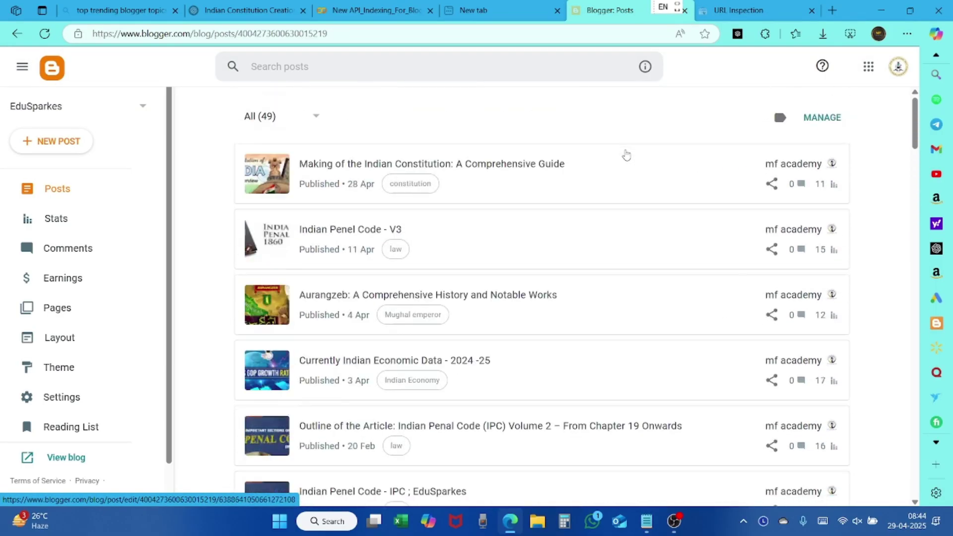
scroll(626, 154, "down", 15)
scroll(624, 154, "up", 15)
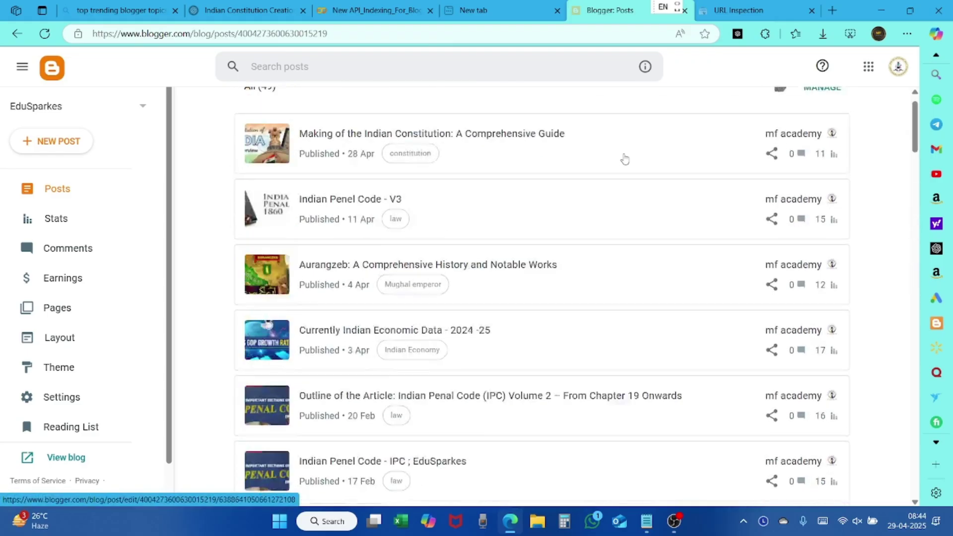
left_click(88, 219)
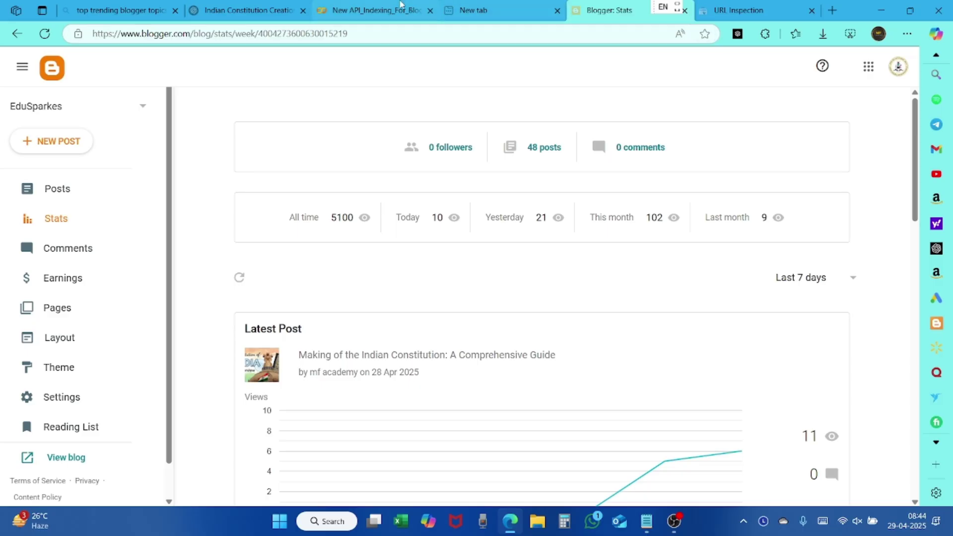
Revisit the Blogger API indexing notebook in Colab, and switch back to the Blogger stats
mouse_move(387, 4)
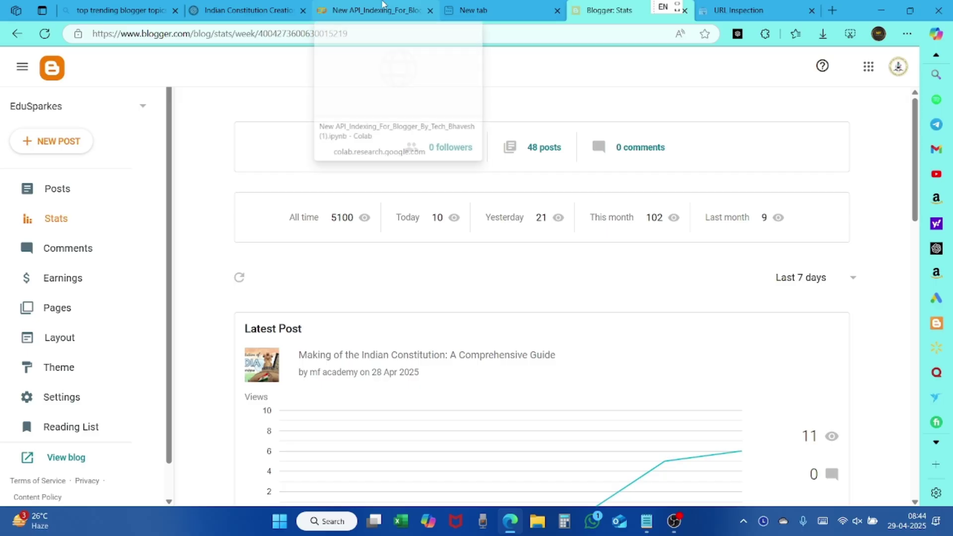
left_click(384, 4)
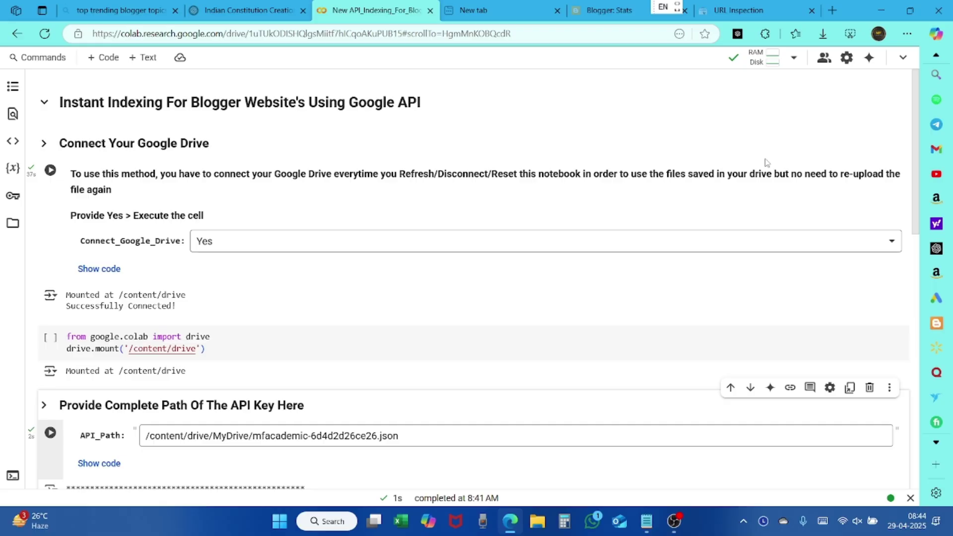
left_click(610, 10)
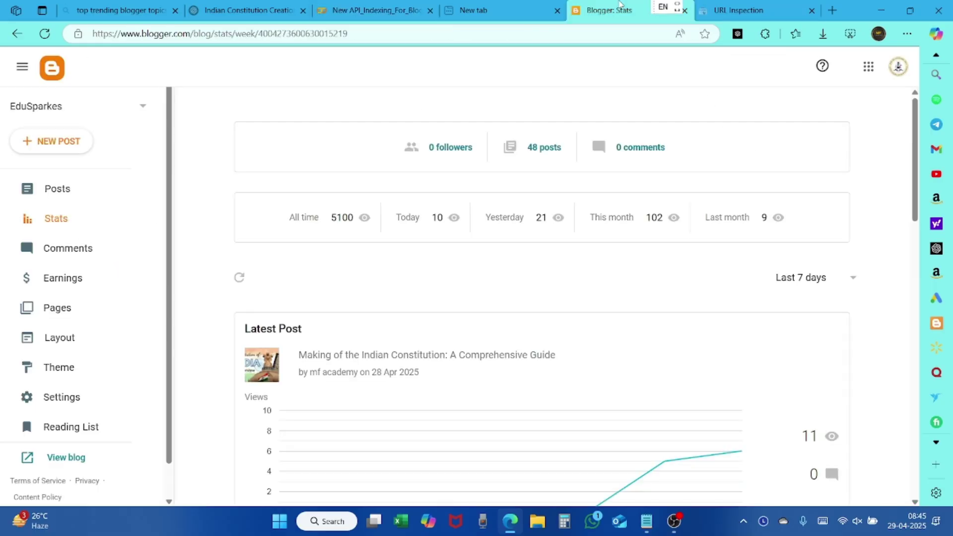
From the posts list, open the published post Making of the Indian Constitution: A Comprehensive Guide and review its content through to the footer
left_click(112, 187)
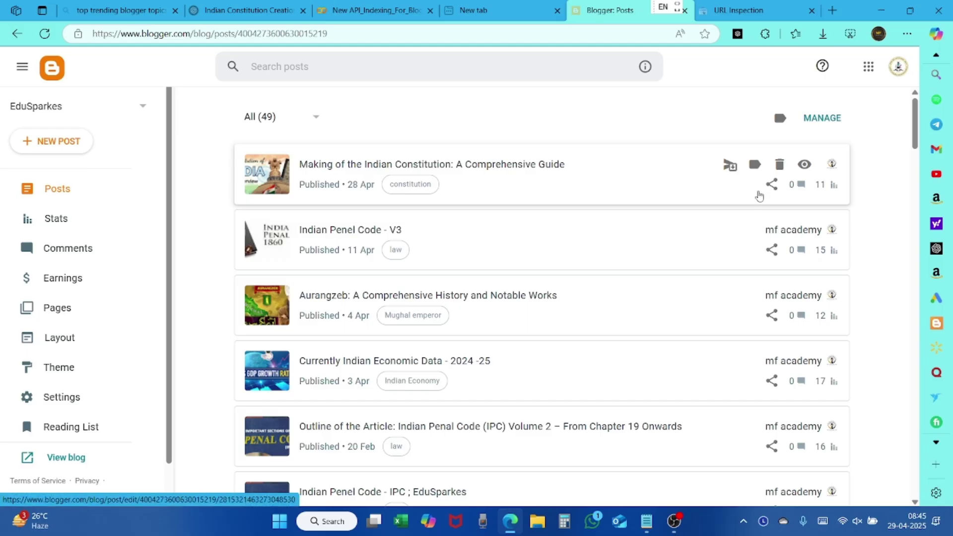
left_click(804, 165)
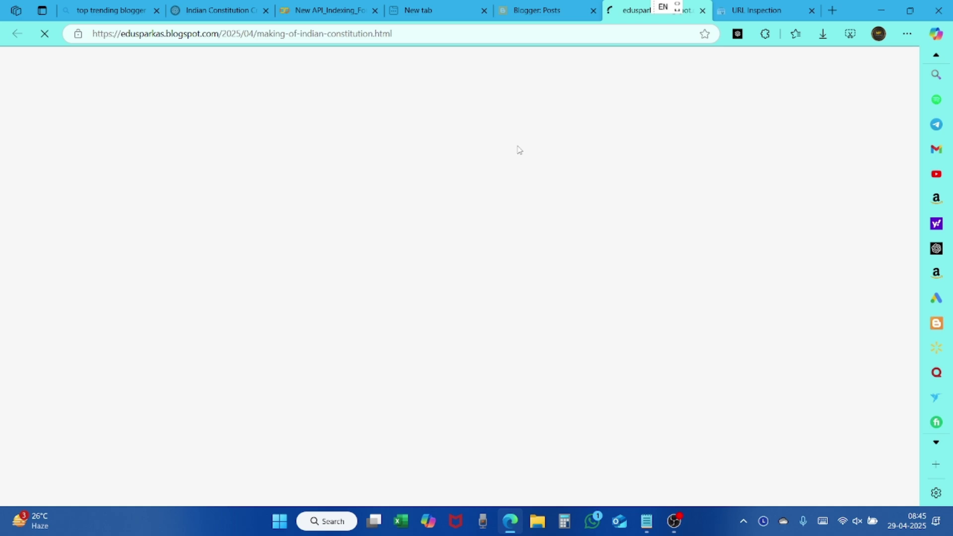
scroll(519, 150, "down", 5)
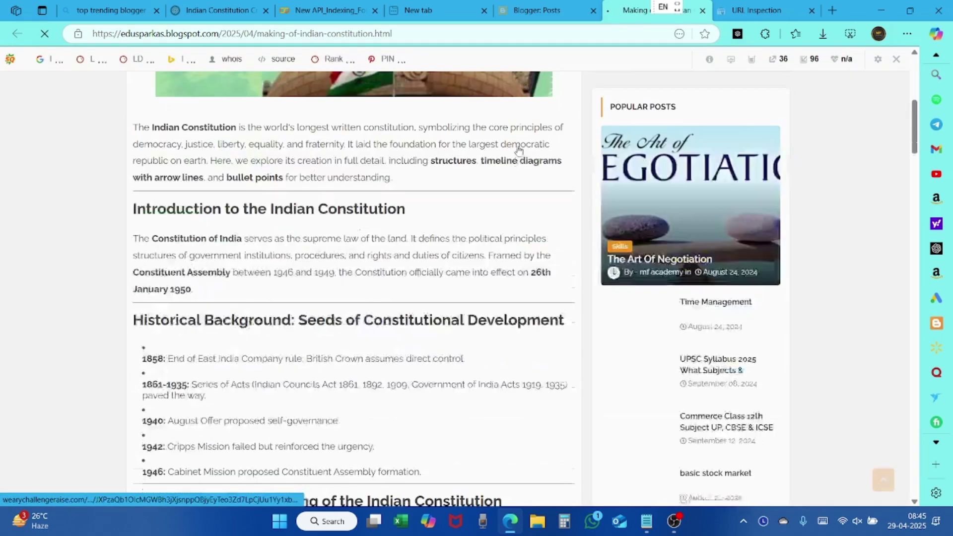
scroll(519, 150, "down", 15)
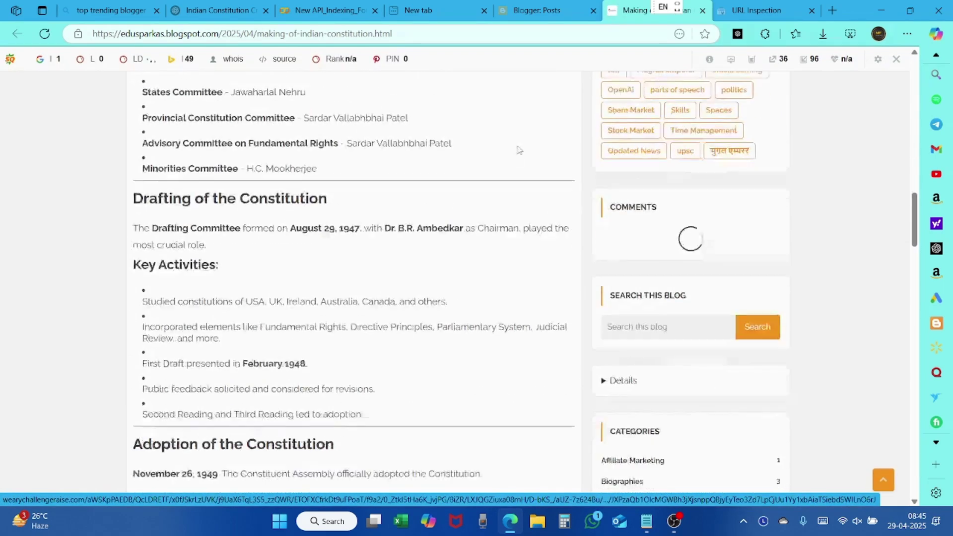
scroll(519, 150, "down", 15)
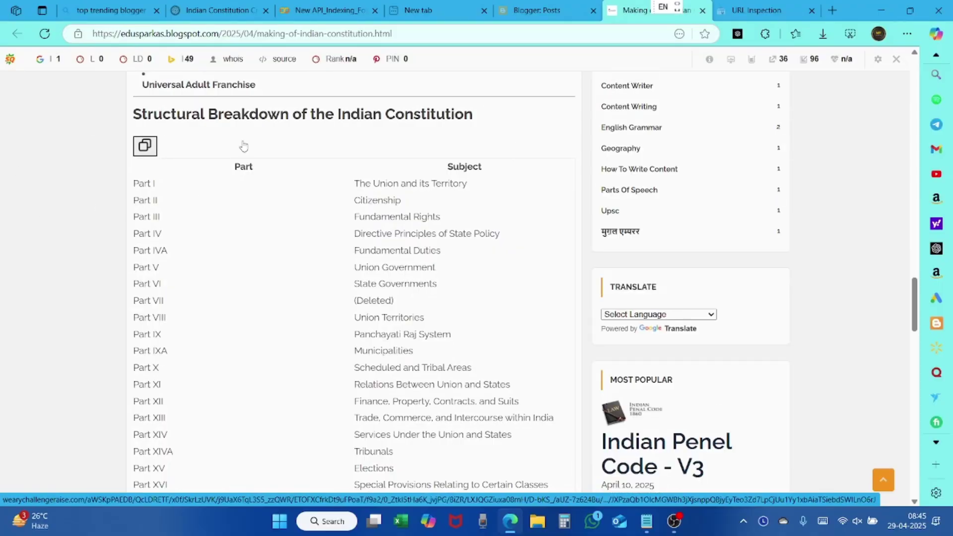
scroll(314, 192, "down", 10)
scroll(342, 202, "up", 20)
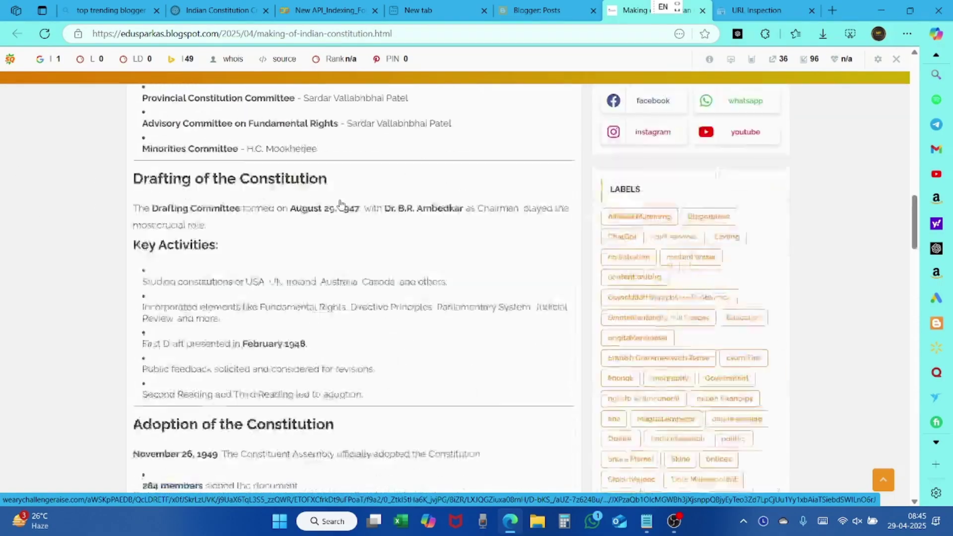
scroll(348, 205, "up", 15)
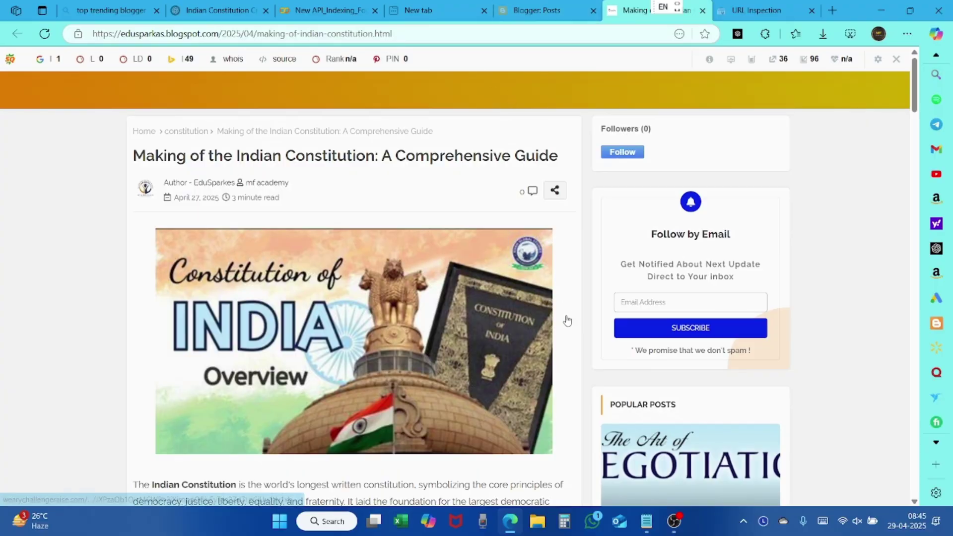
scroll(541, 305, "down", 12)
scroll(541, 304, "down", 10)
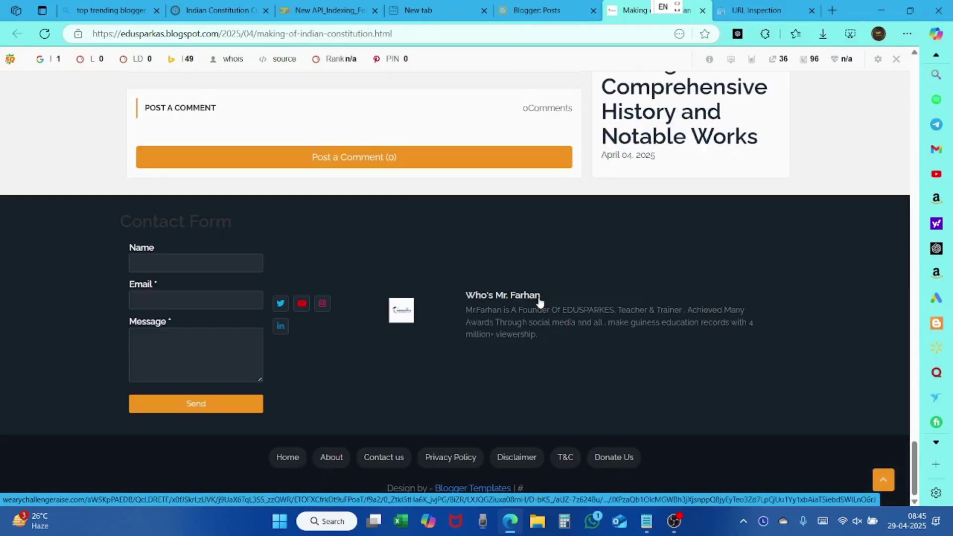
scroll(540, 301, "up", 5)
scroll(541, 303, "up", 10)
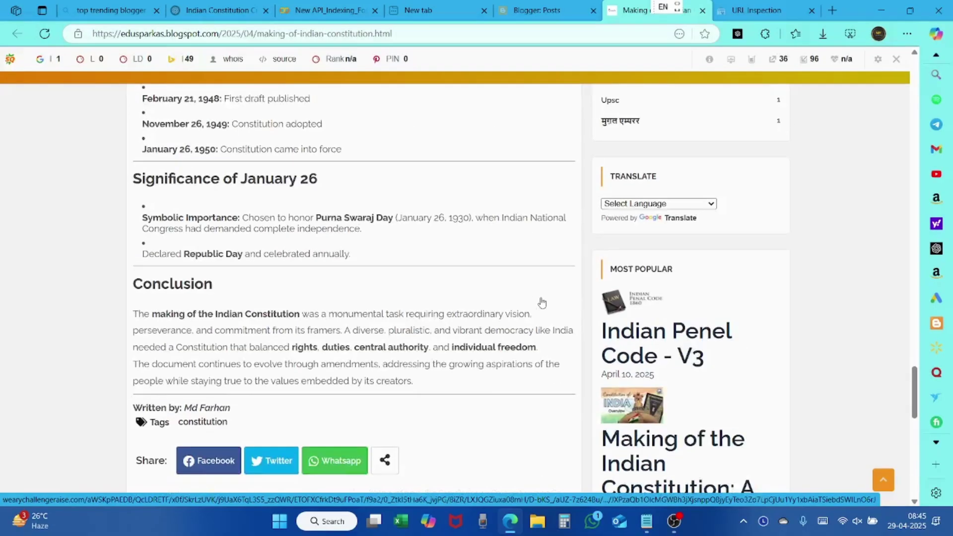
scroll(629, 324, "down", 4)
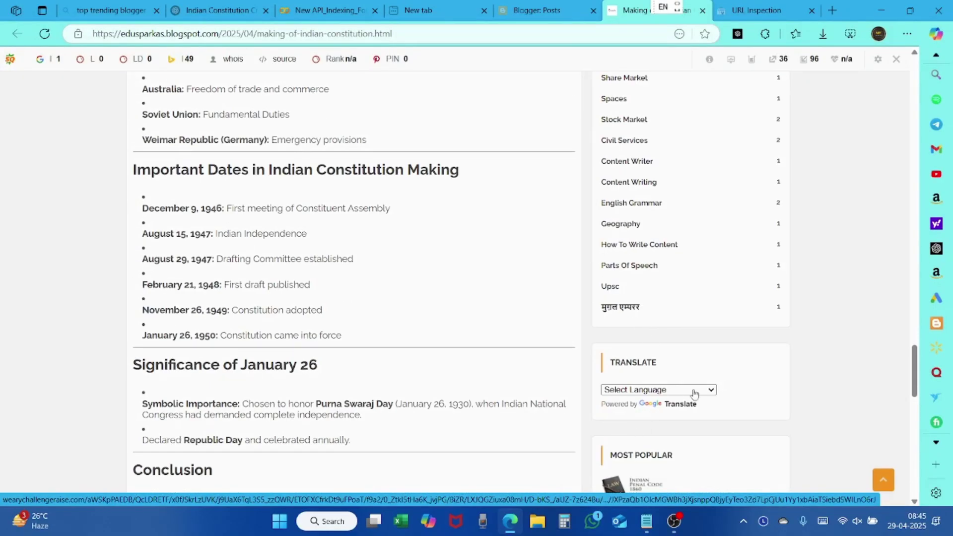